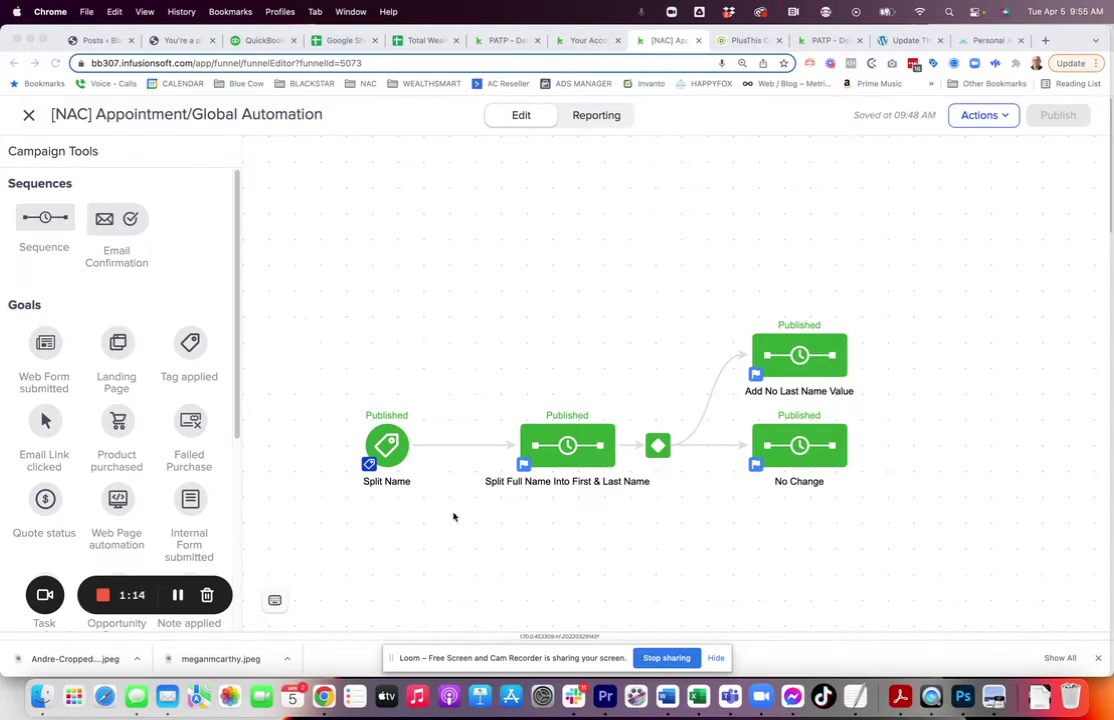
Step: Check the Split Name goal's trigger tag, then inspect the Split Full Name sequence's Remove 1 Tag step
double_click(390, 447)
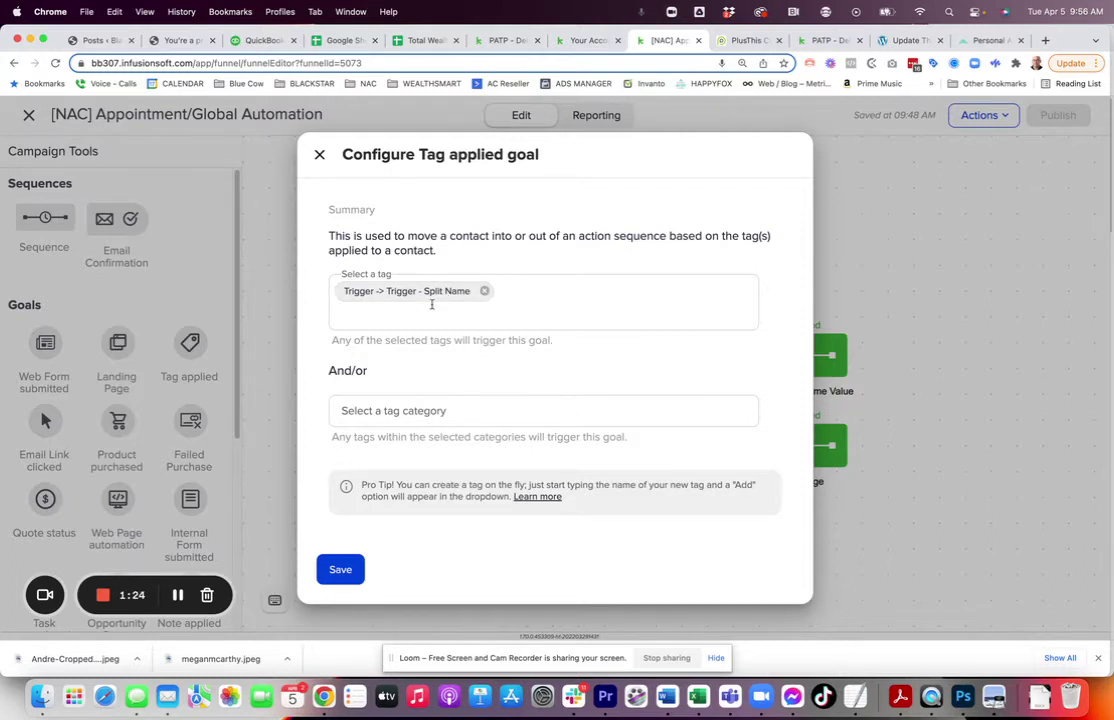
click(319, 154)
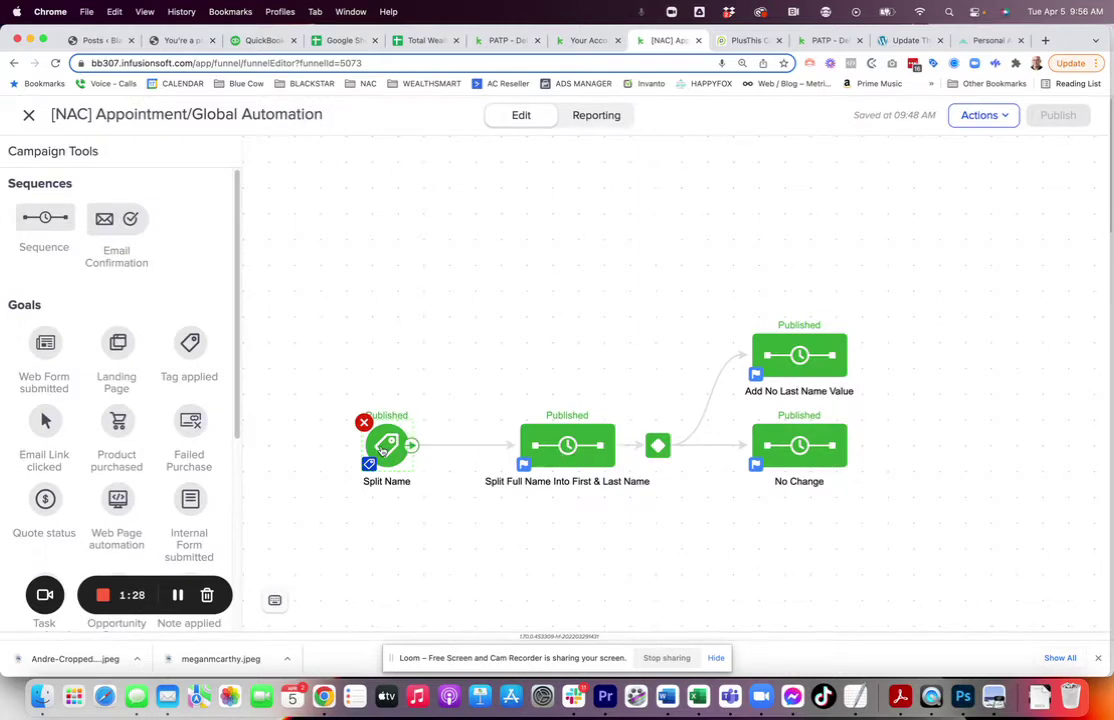
click(576, 449)
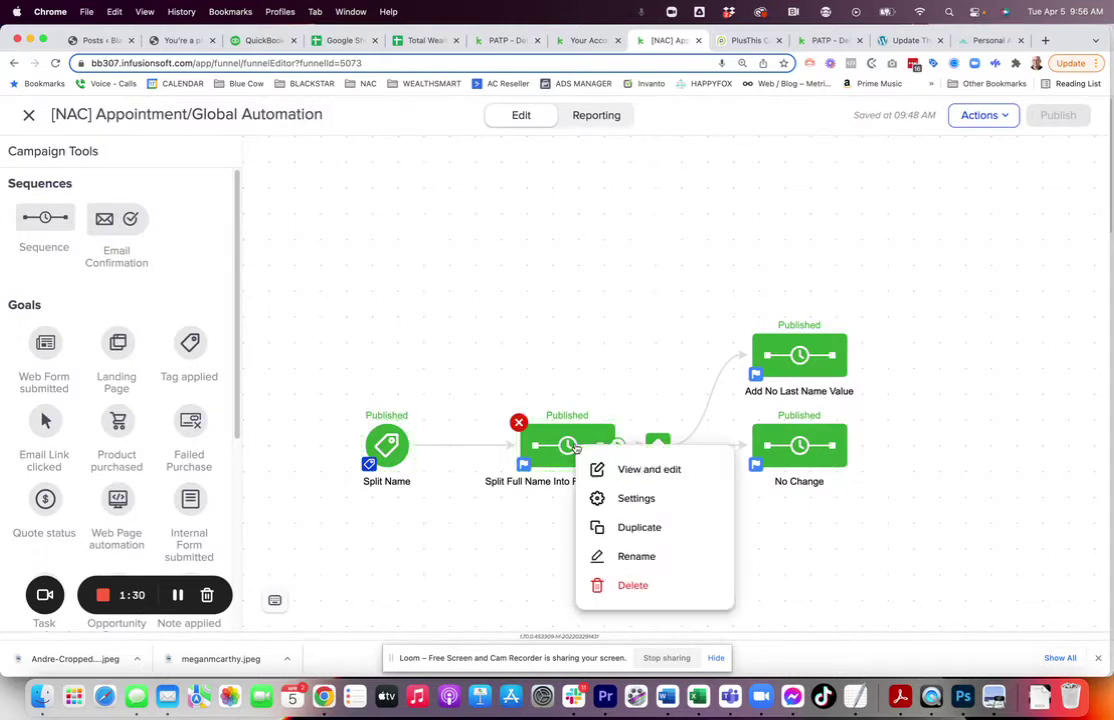
click(622, 468)
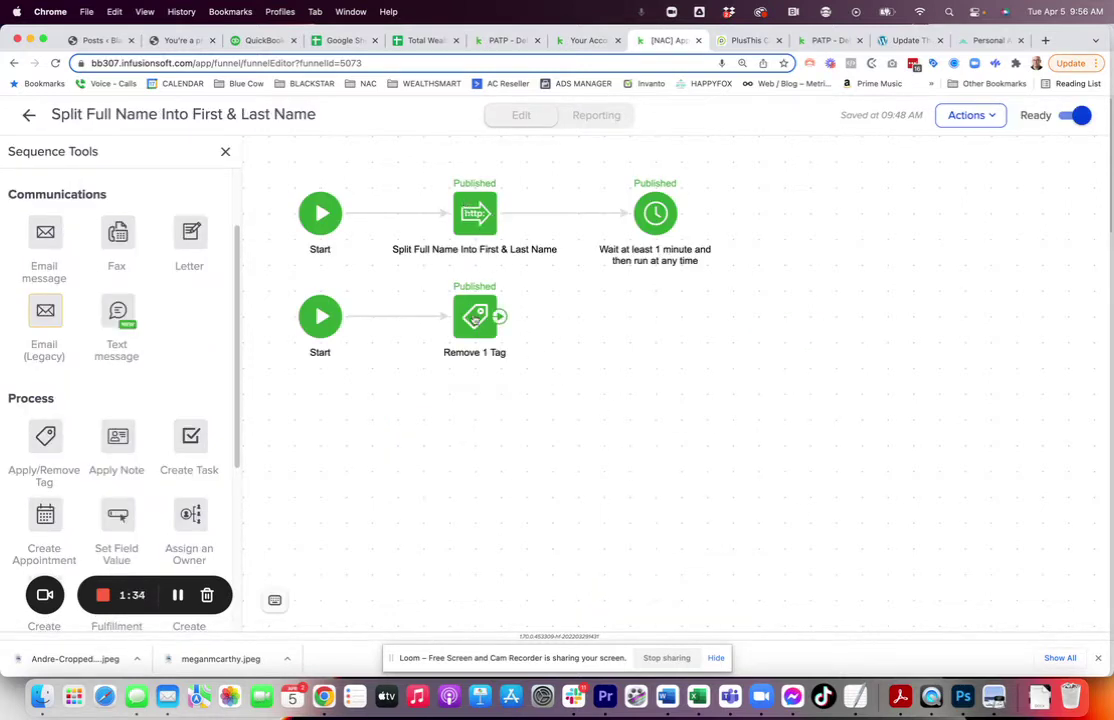
click(476, 318)
click(530, 341)
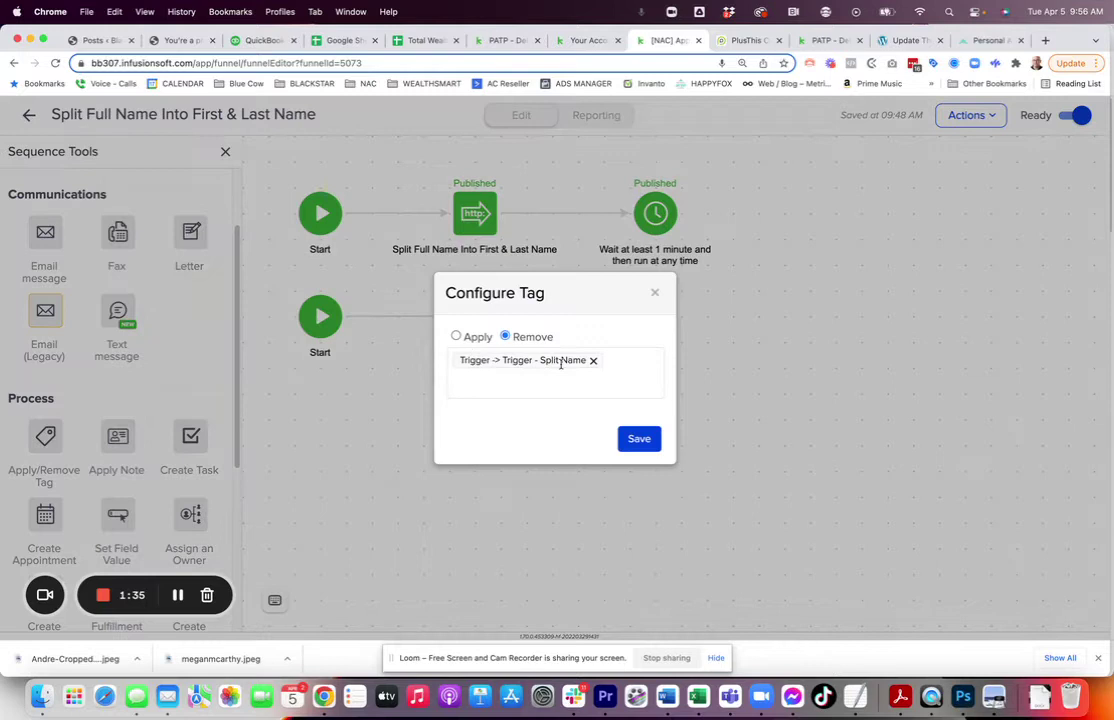
click(655, 293)
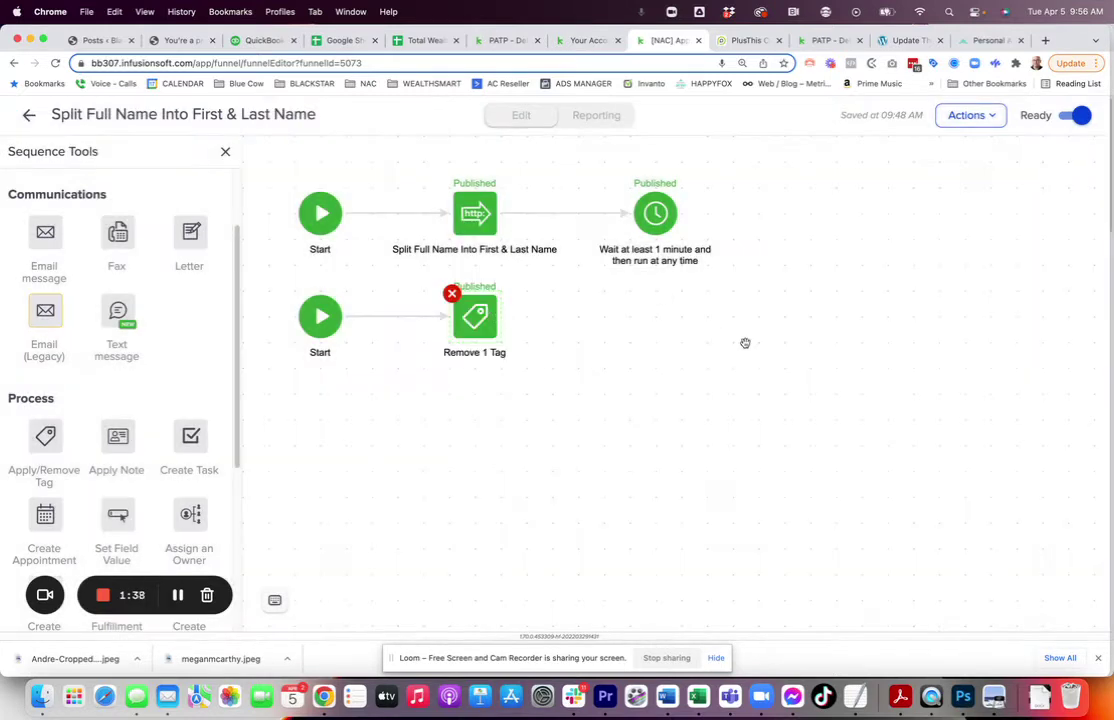
Step: Review the PlusThis Split Name tool, which parses First Name into First Name and Last Name
click(748, 43)
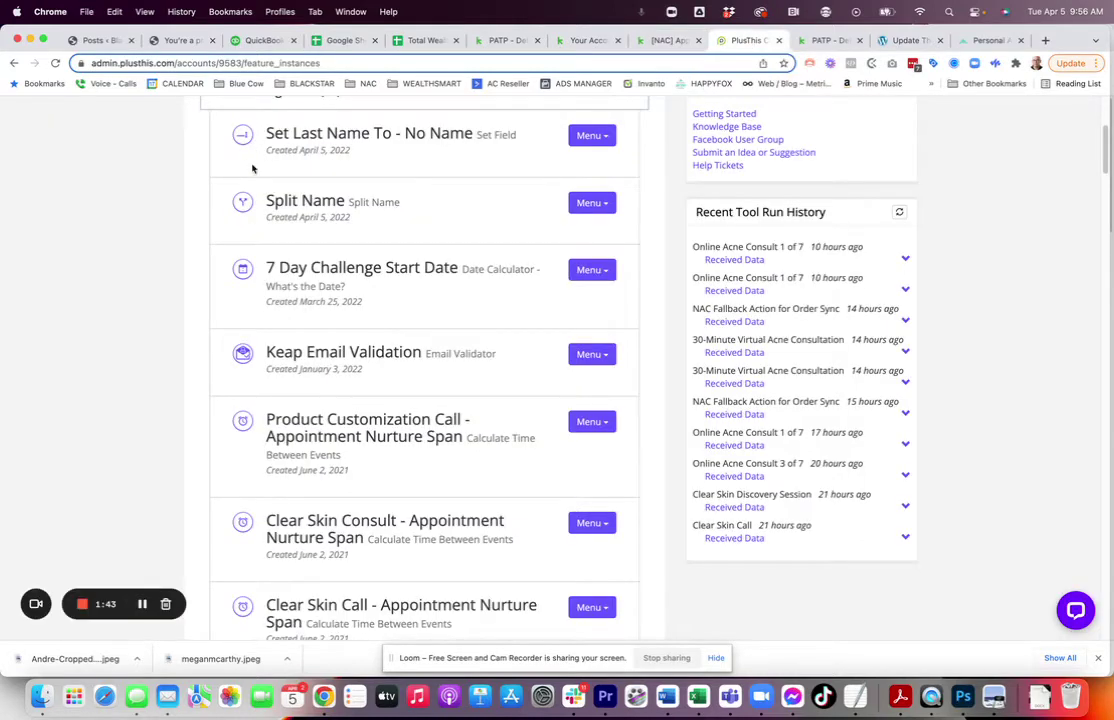
click(596, 202)
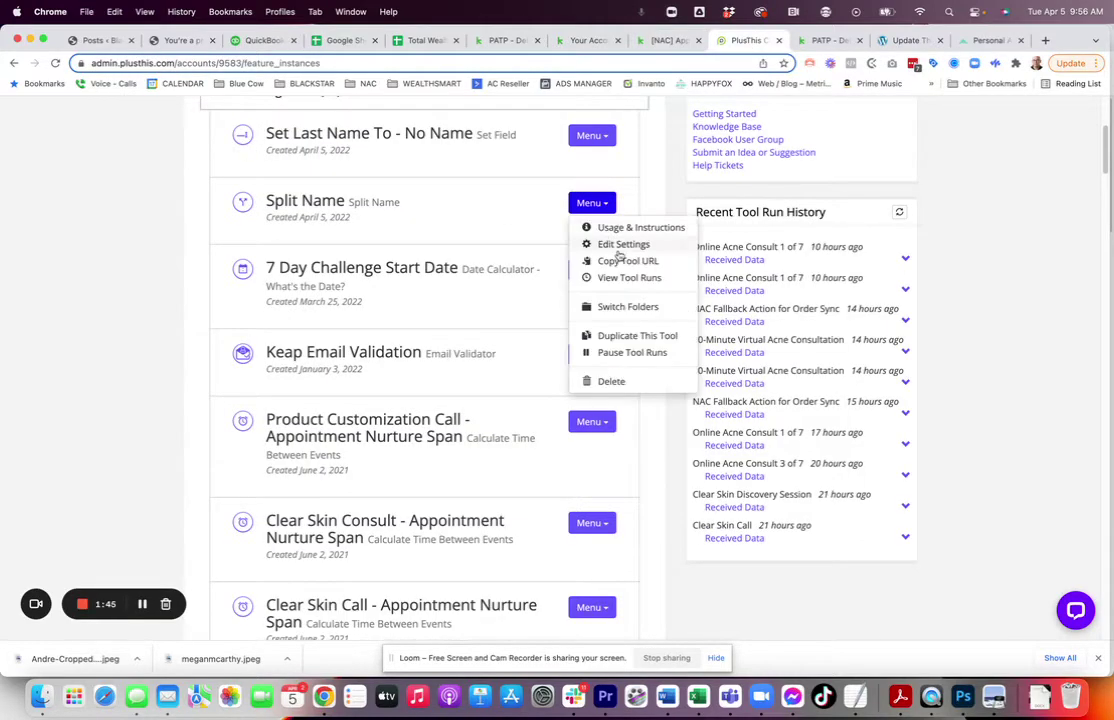
click(617, 250)
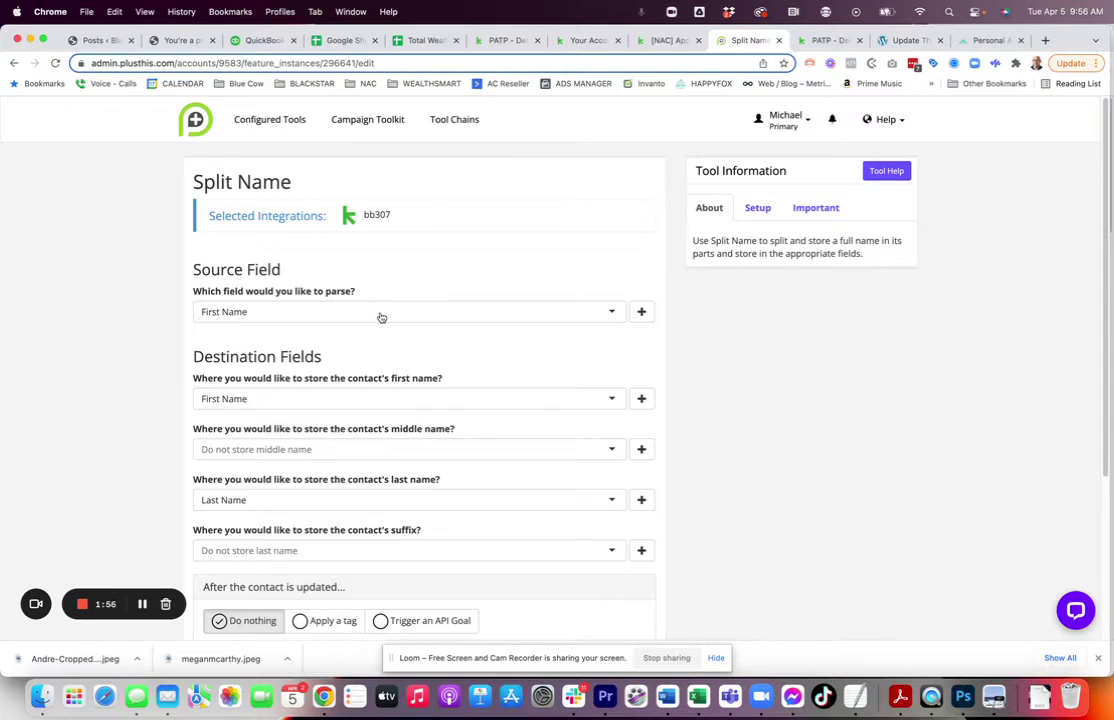
scroll(378, 318, down, 2)
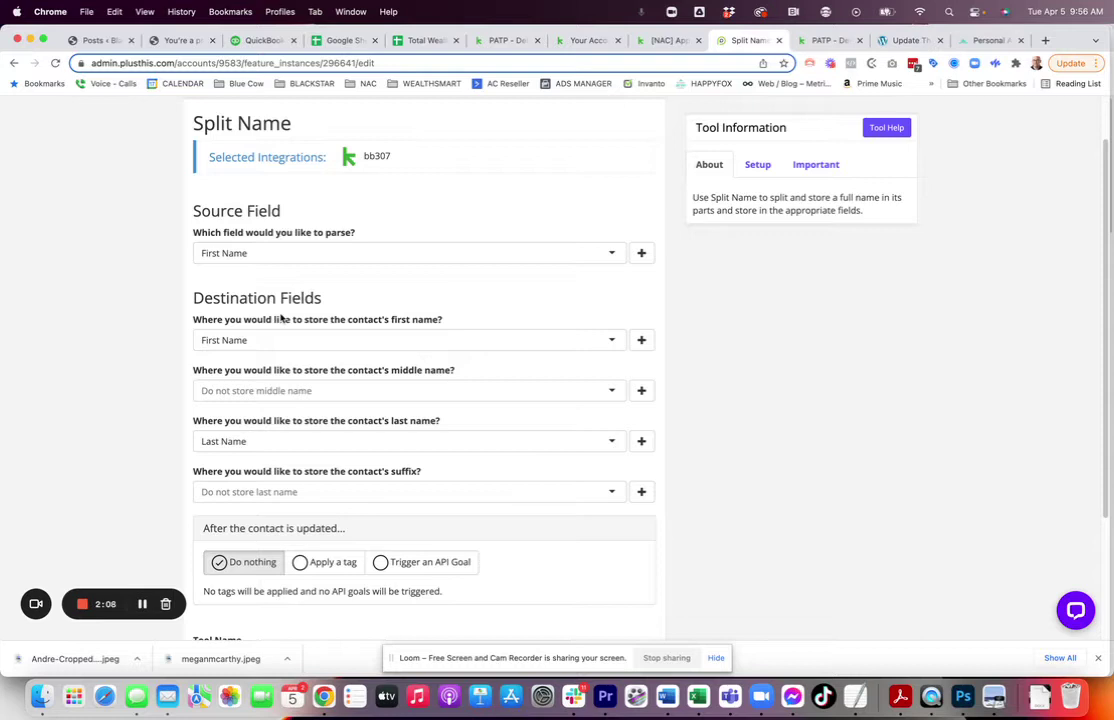
scroll(602, 502, down, 5)
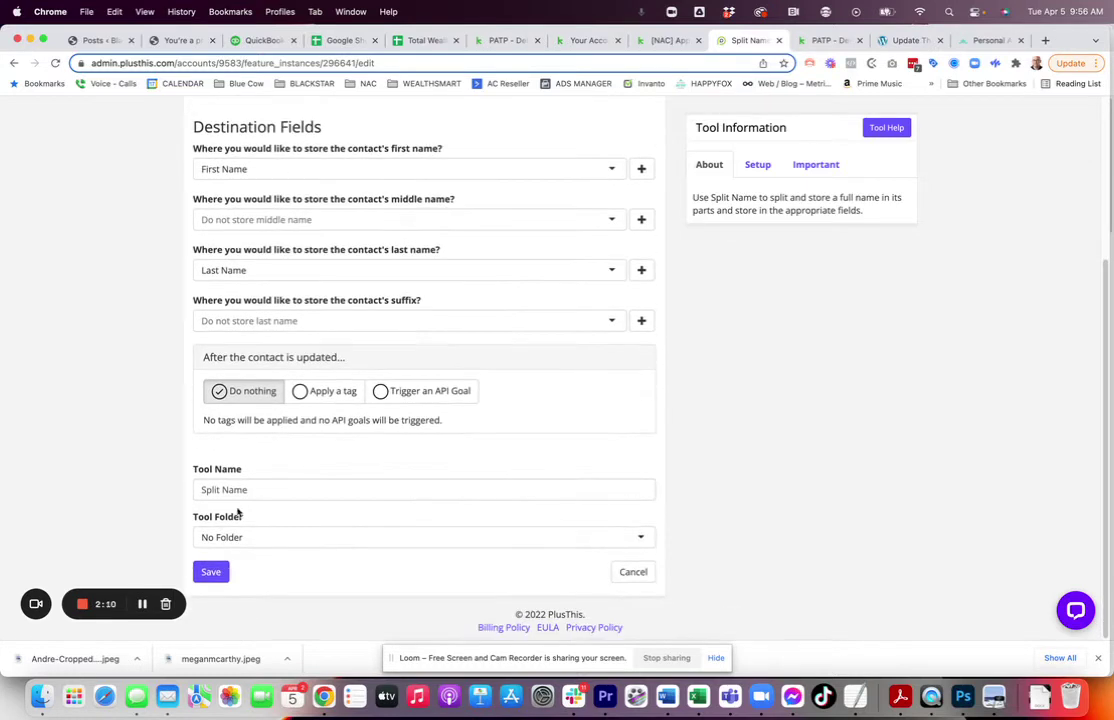
scroll(530, 410, up, 5)
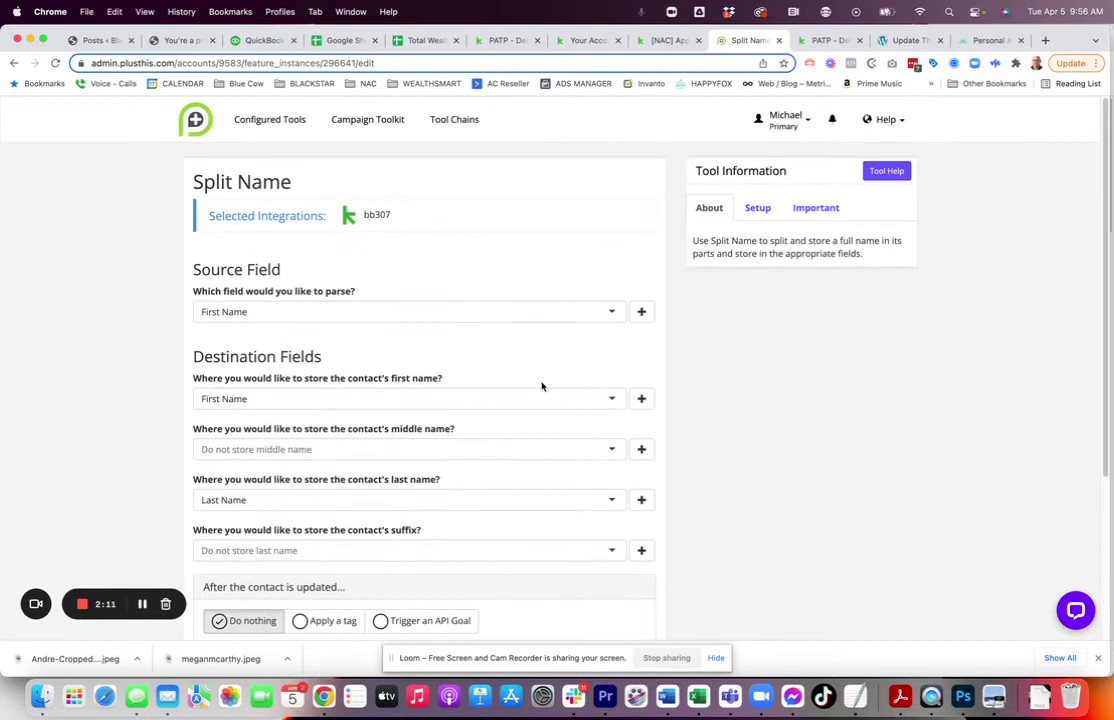
Step: Check that the Set Last Name To - No Name tool copies NO NAME into Last Name
click(261, 122)
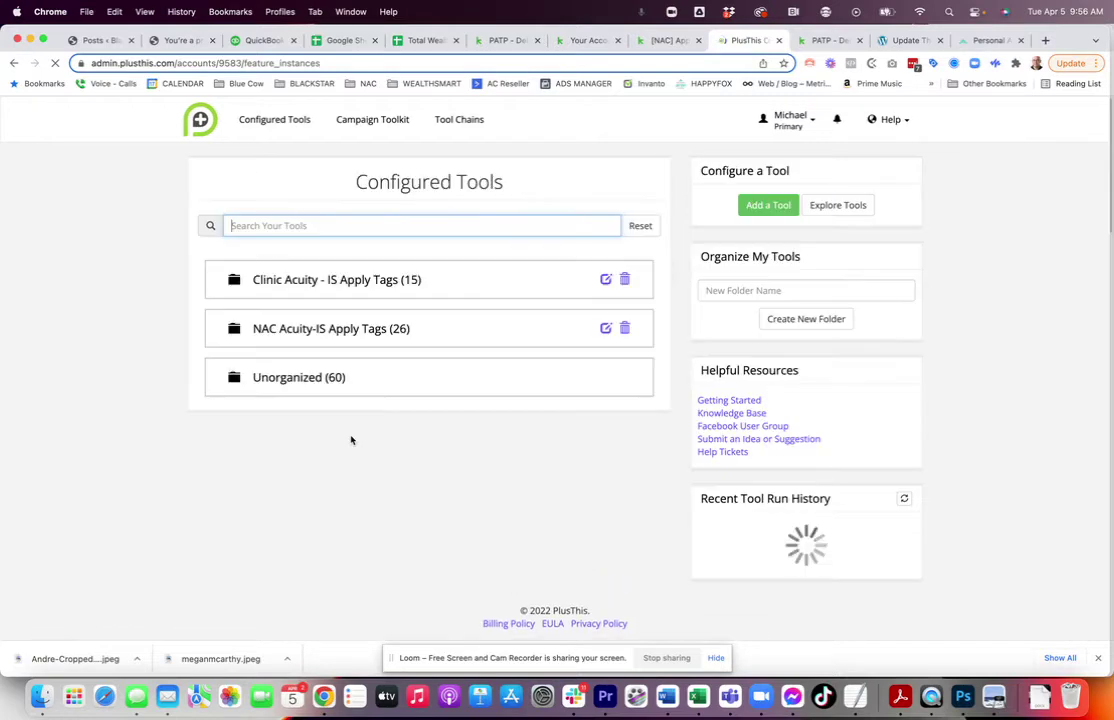
click(430, 388)
scroll(359, 393, down, 2)
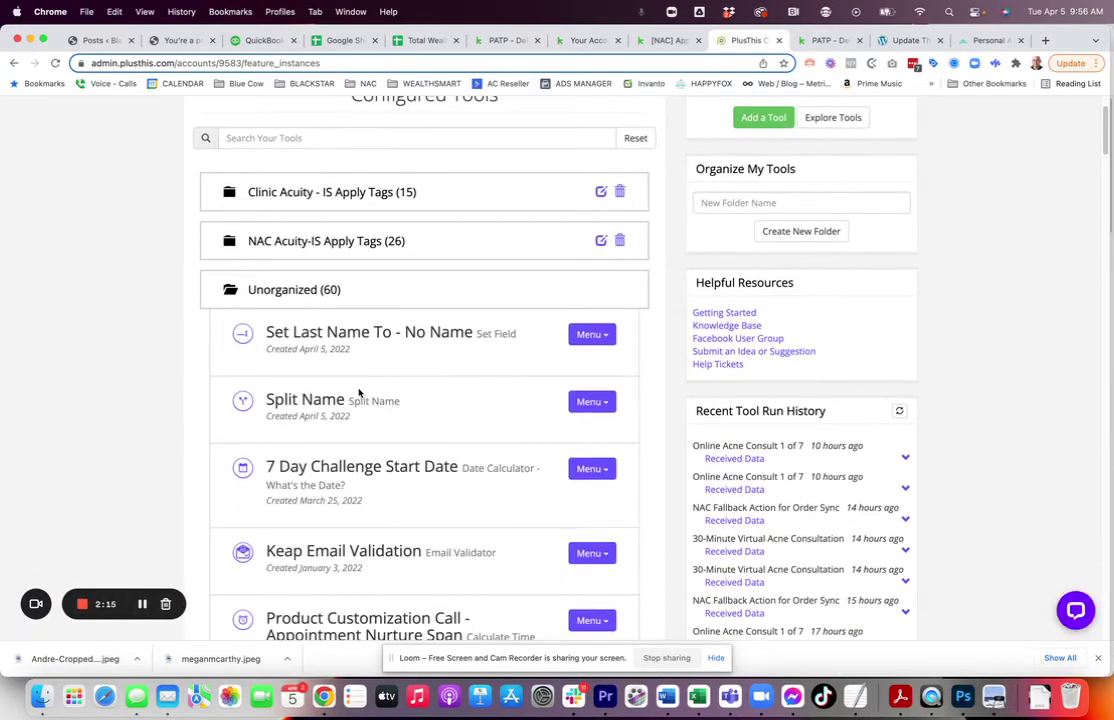
scroll(359, 393, down, 2)
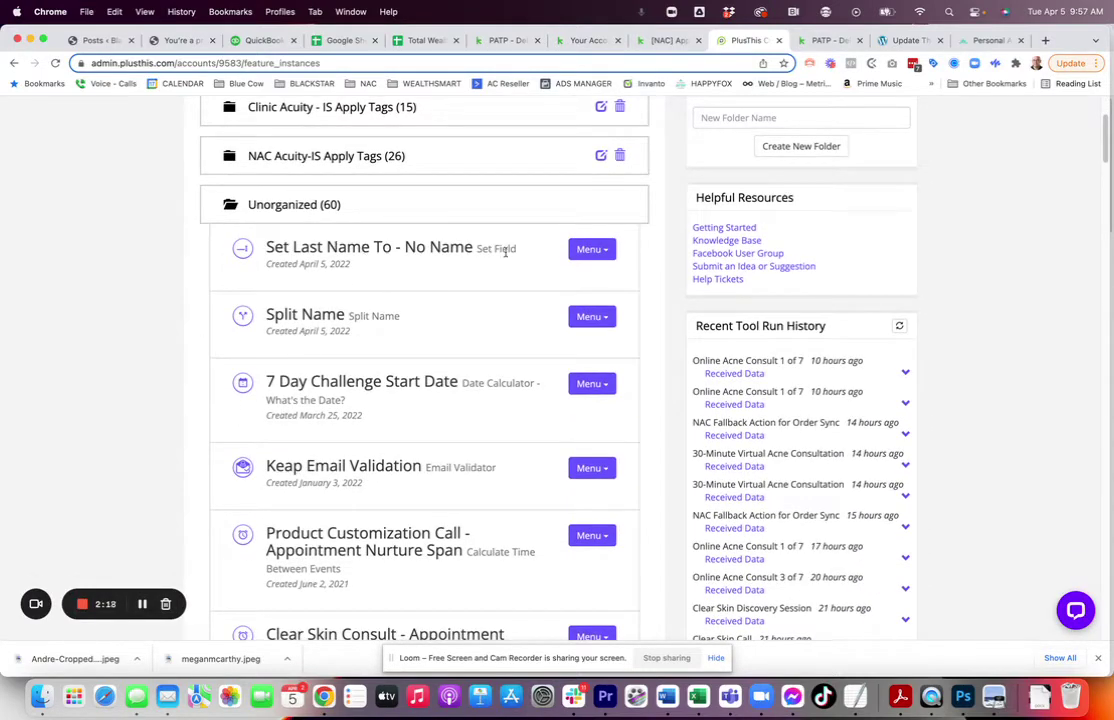
click(592, 249)
click(607, 291)
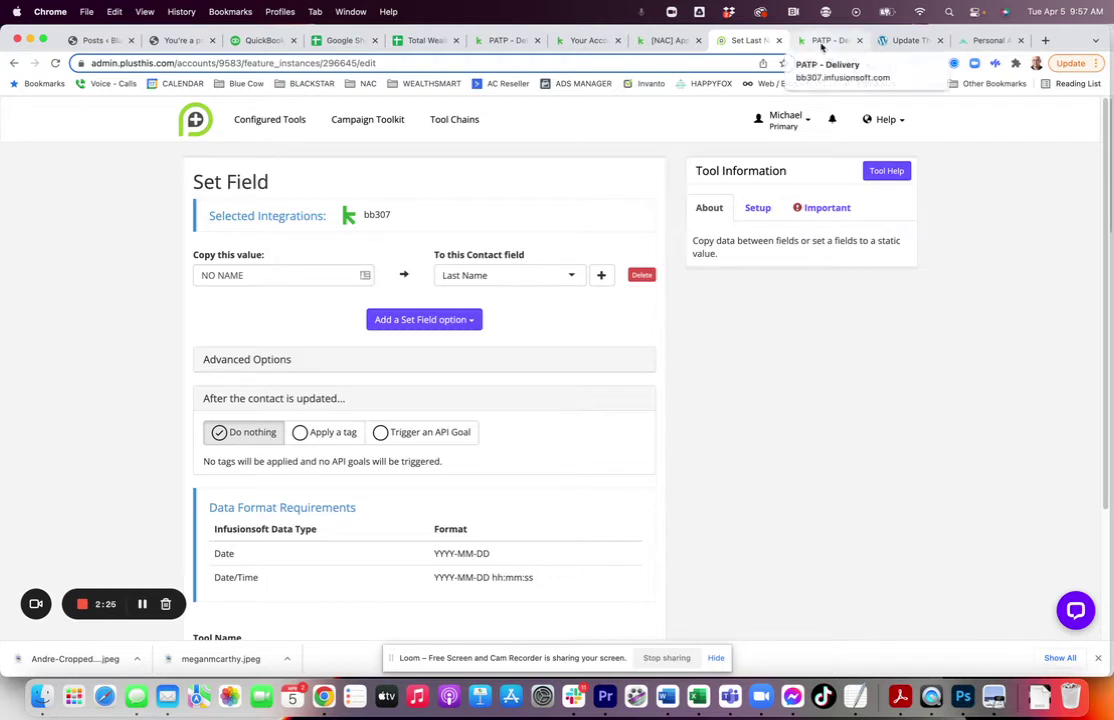
click(668, 40)
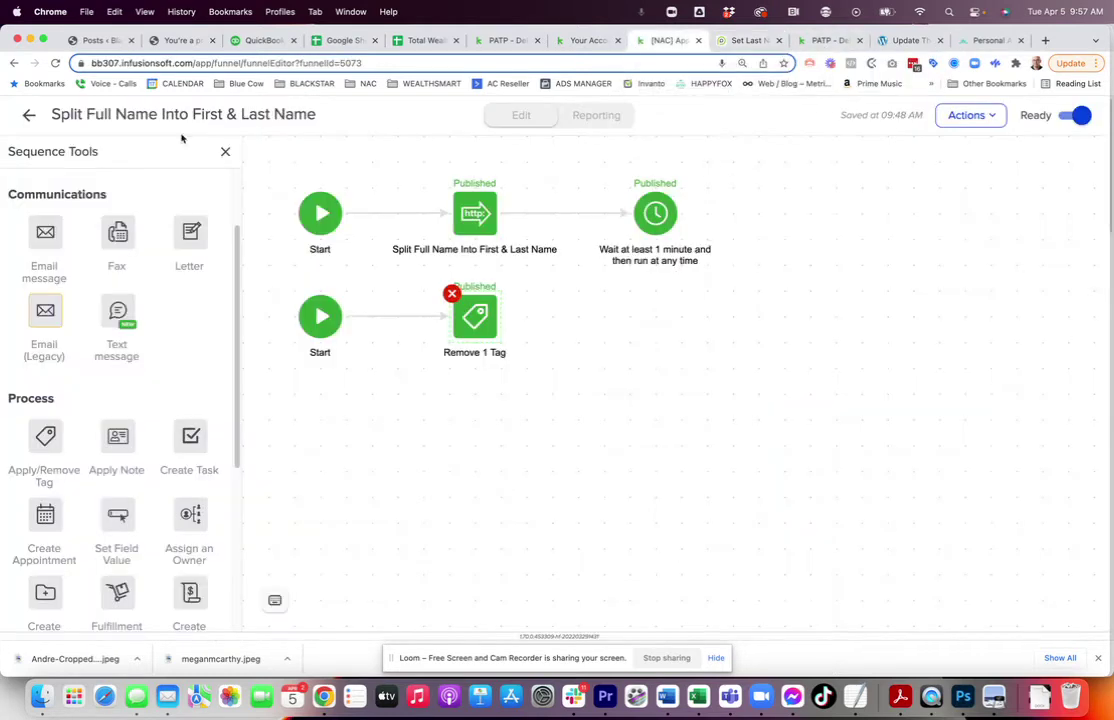
Step: Look inside the Split Full Name Into First & Last Name sequence from the campaign canvas
click(30, 115)
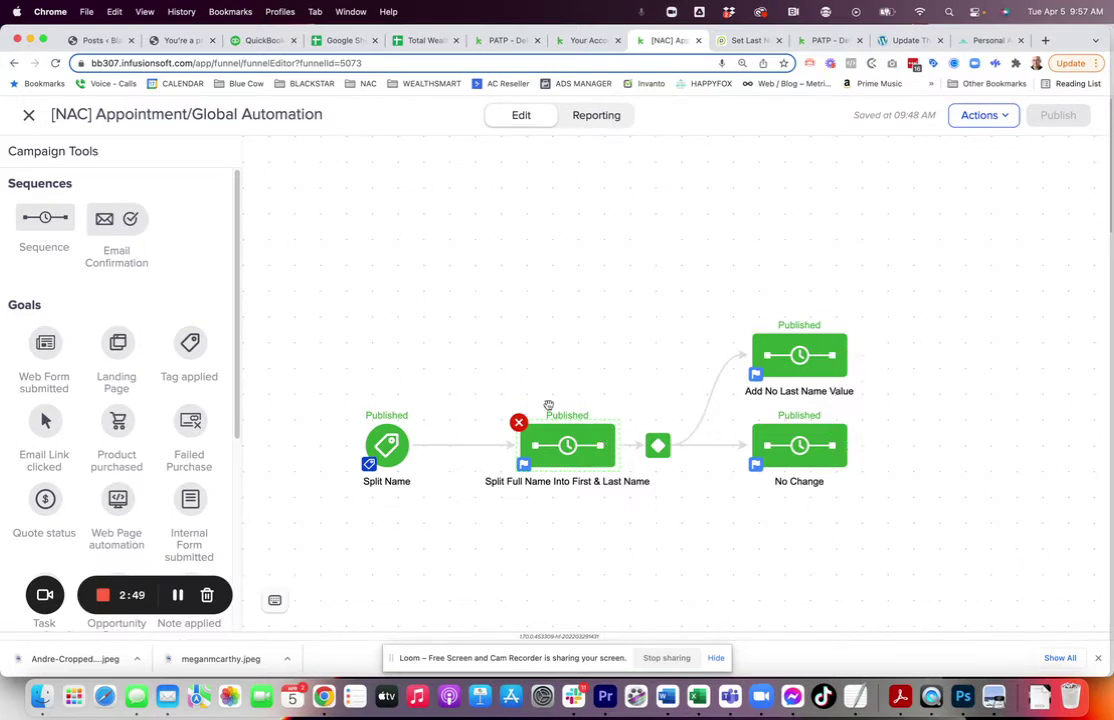
double_click(586, 430)
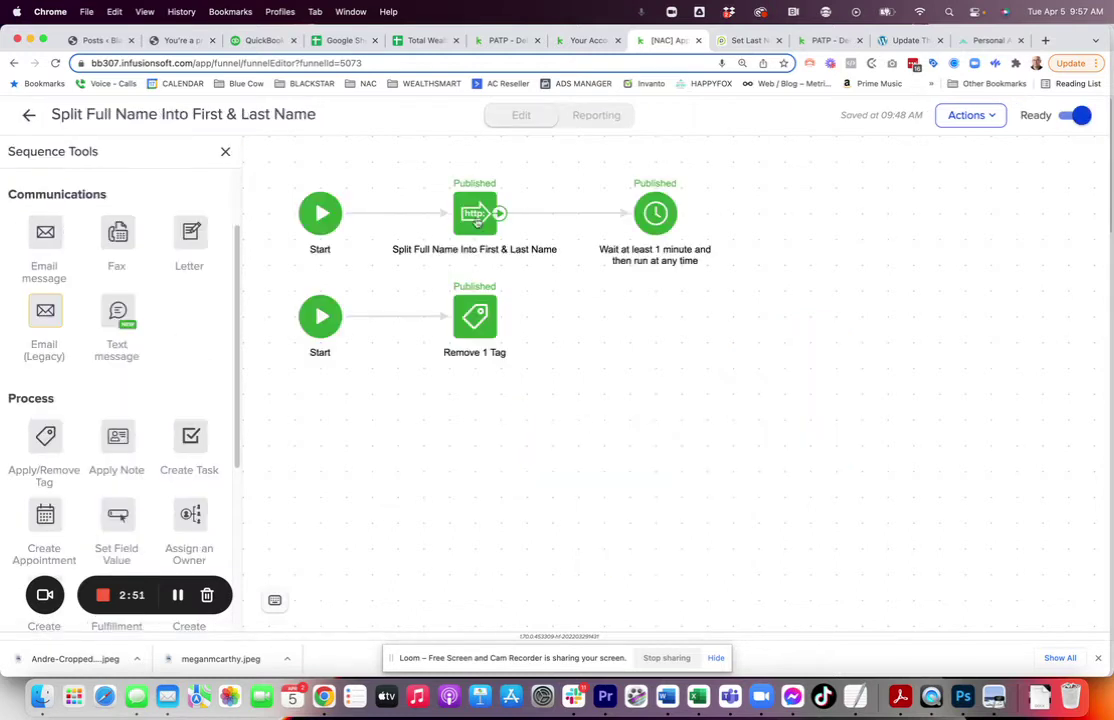
click(28, 112)
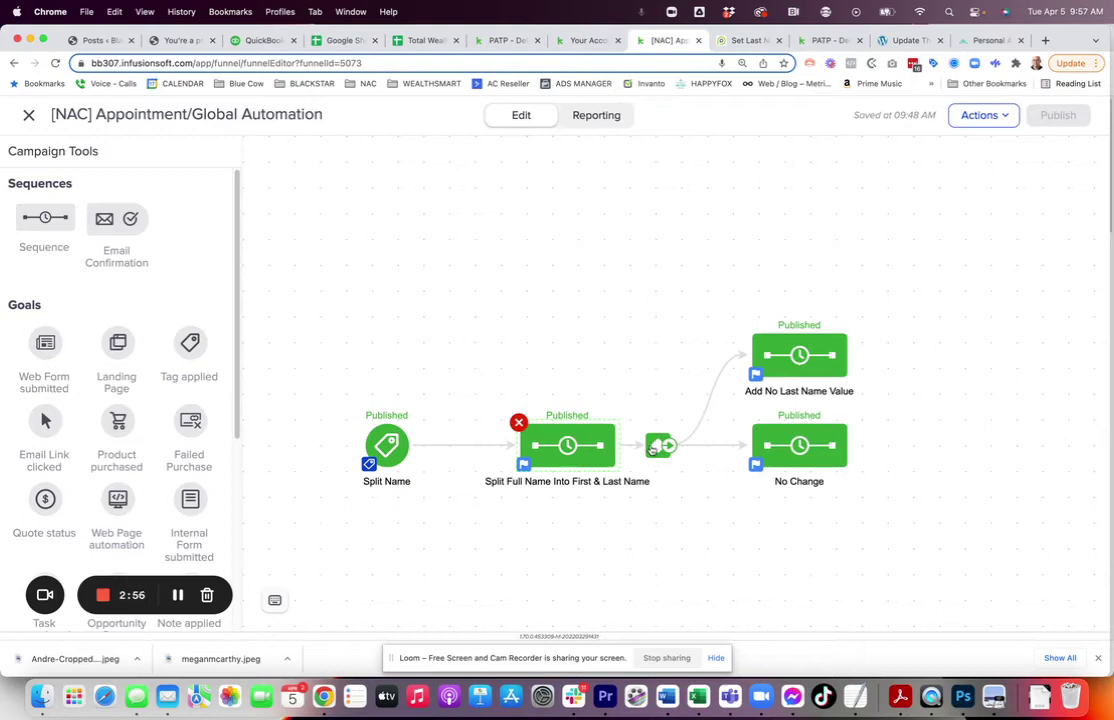
double_click(655, 446)
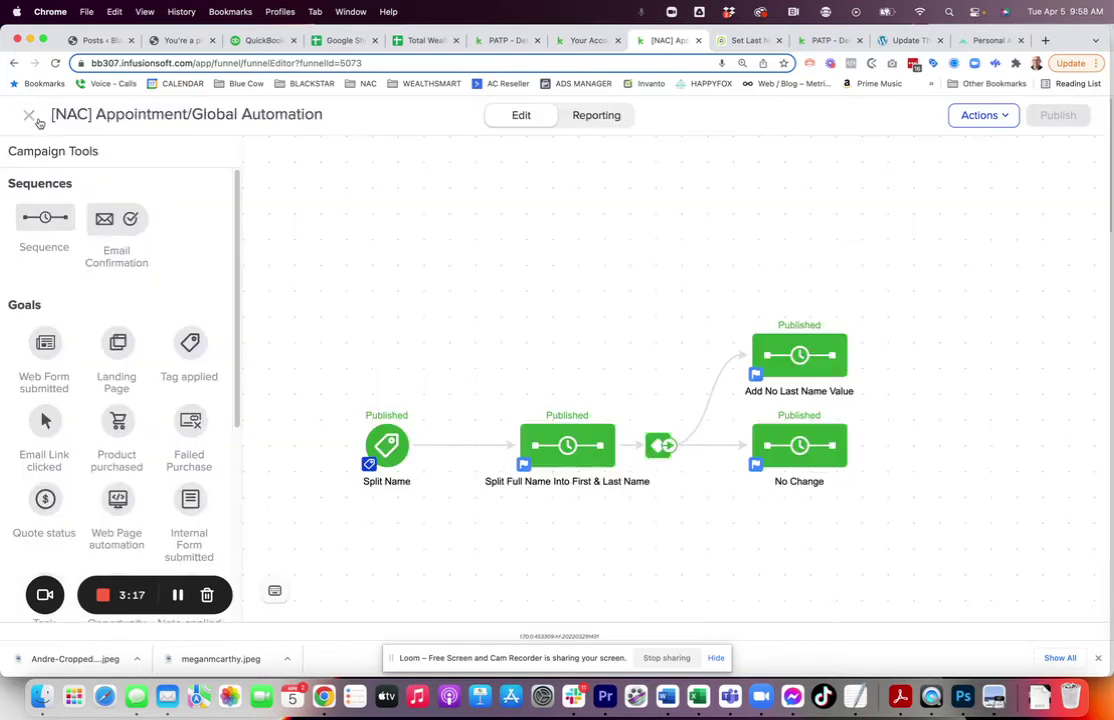
click(29, 114)
Step: Change the Set Last Name To - No Name value from NO NAME to NO_NAME and save
click(745, 40)
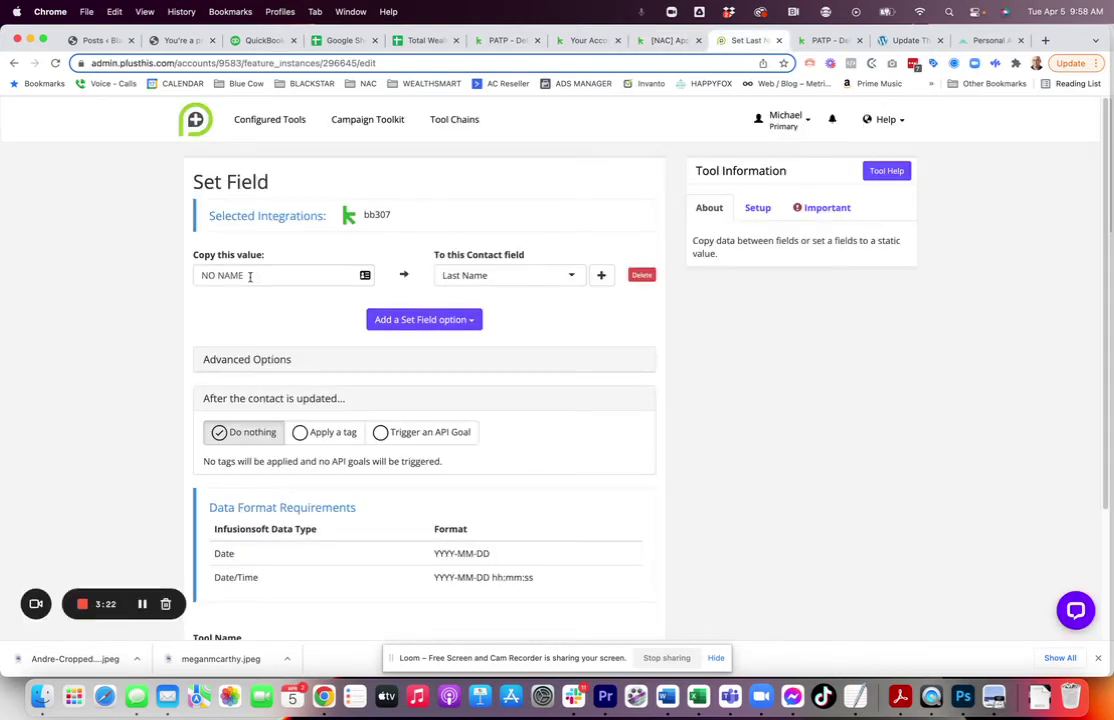
drag(250, 276, 195, 277)
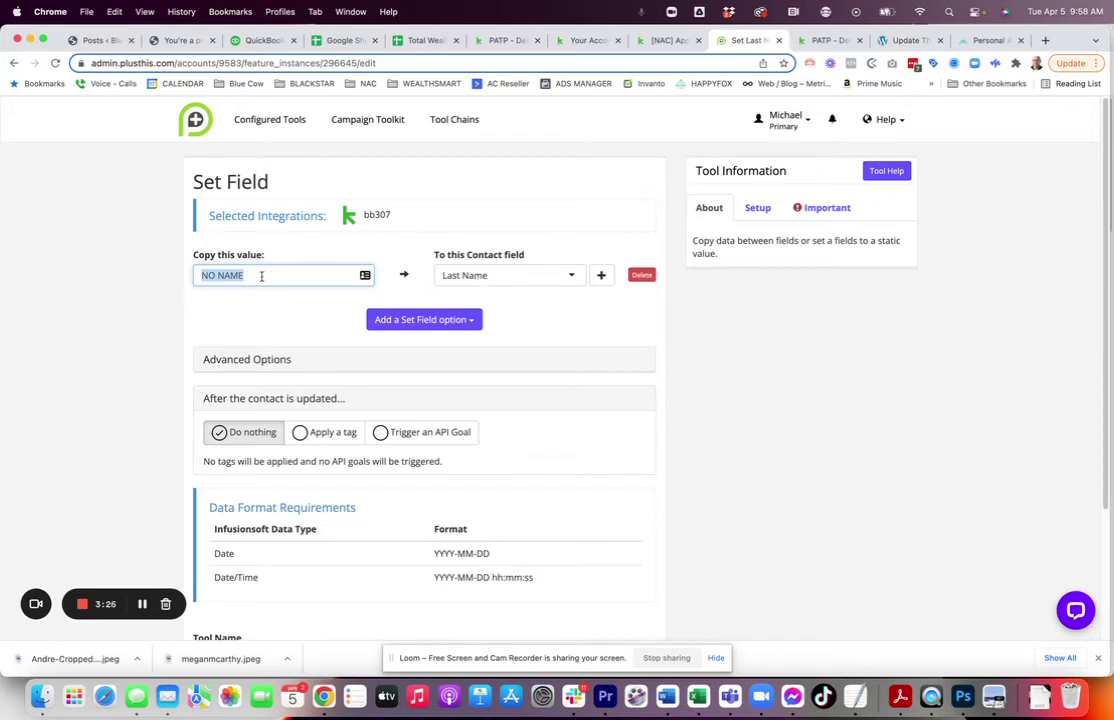
click(216, 276)
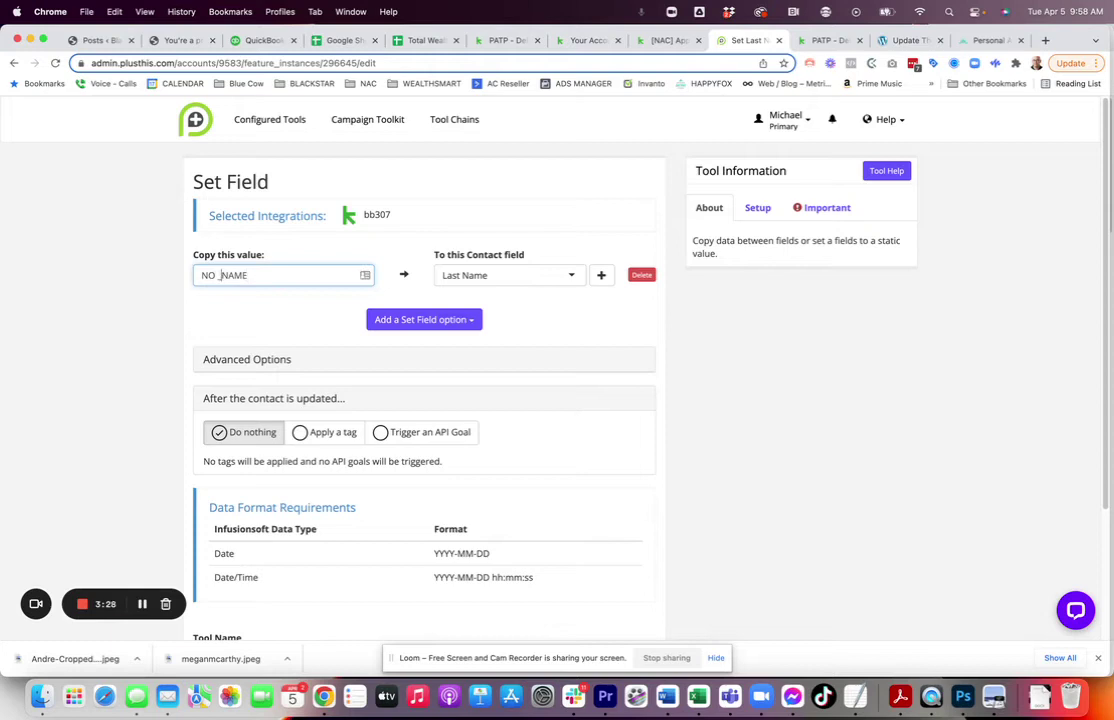
key(BackSpace)
text(_)
scroll(259, 345, down, 1)
scroll(266, 450, down, 5)
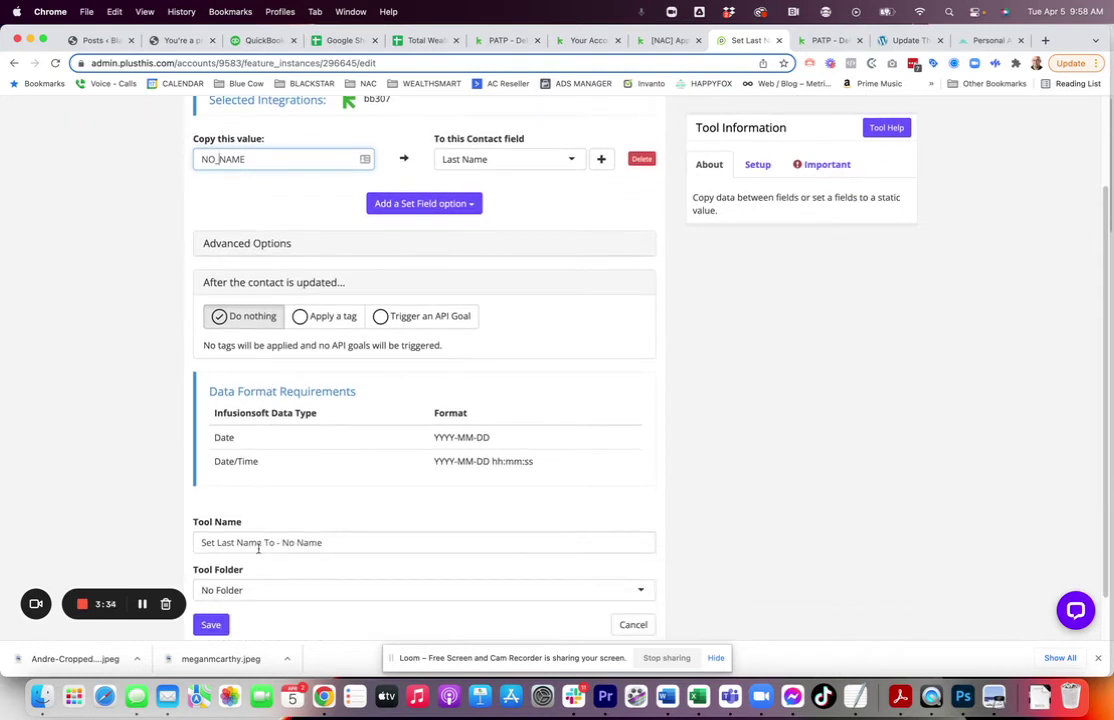
click(210, 624)
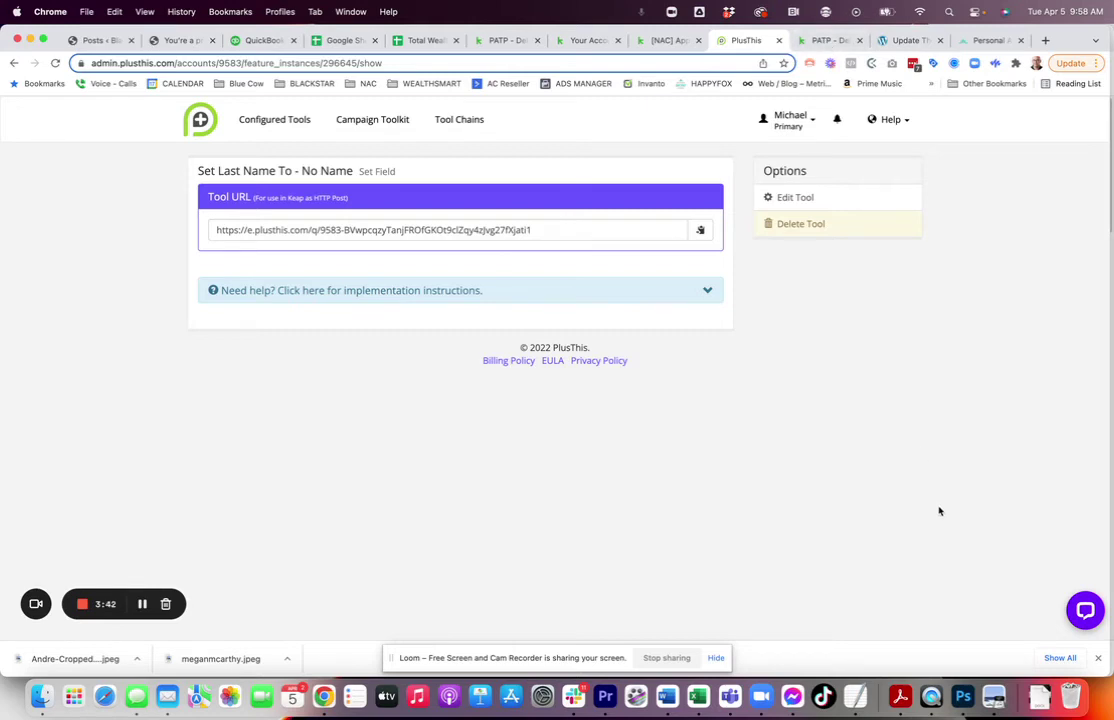
click(665, 40)
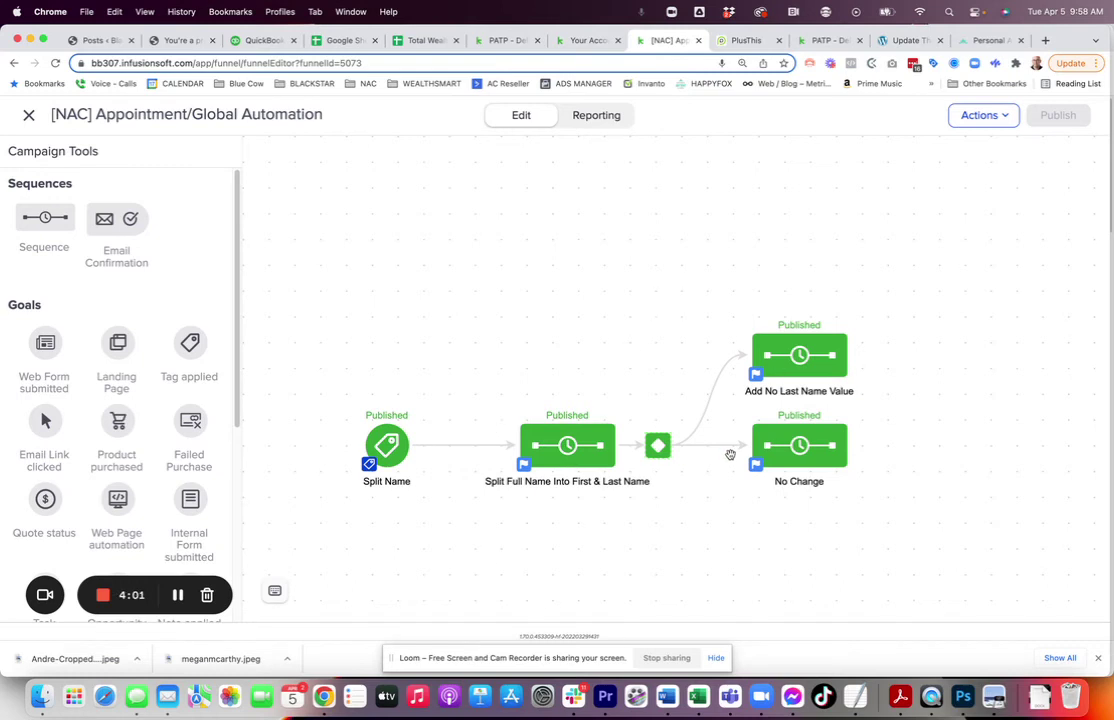
mouse_move(826, 470)
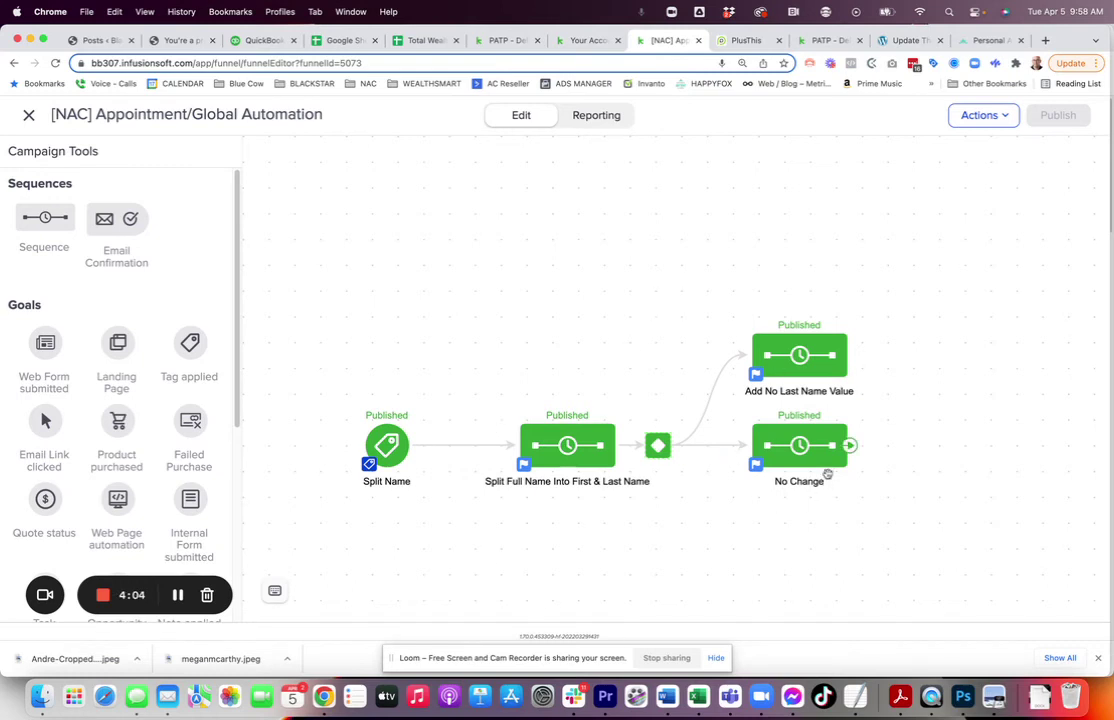